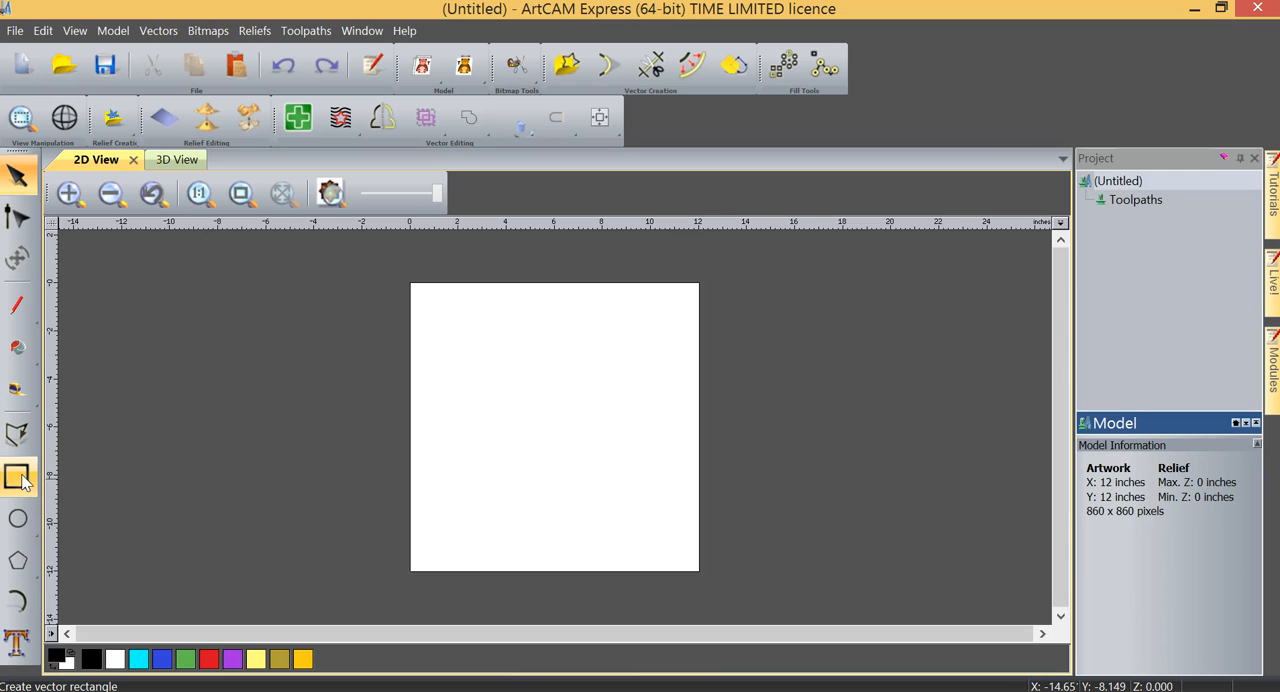
- Create an 8-inch square vector centred at X 6, Y -6 with no corner radius or rotation
click(22, 480)
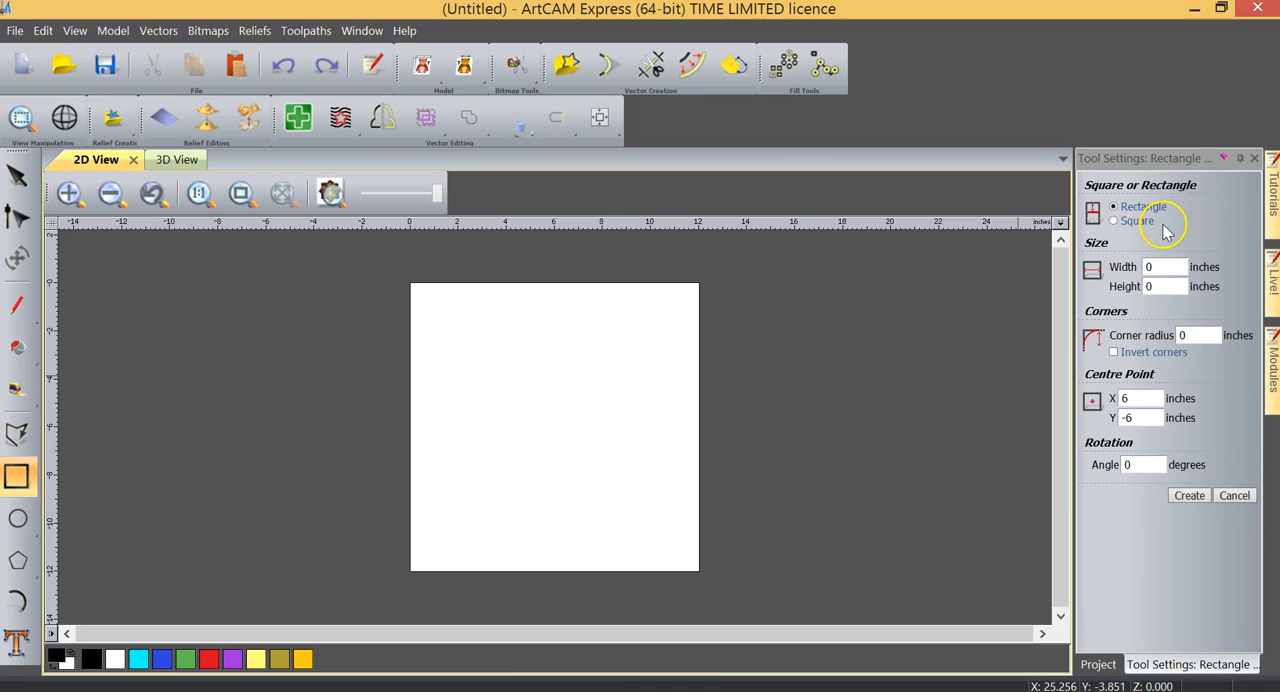
click(1226, 159)
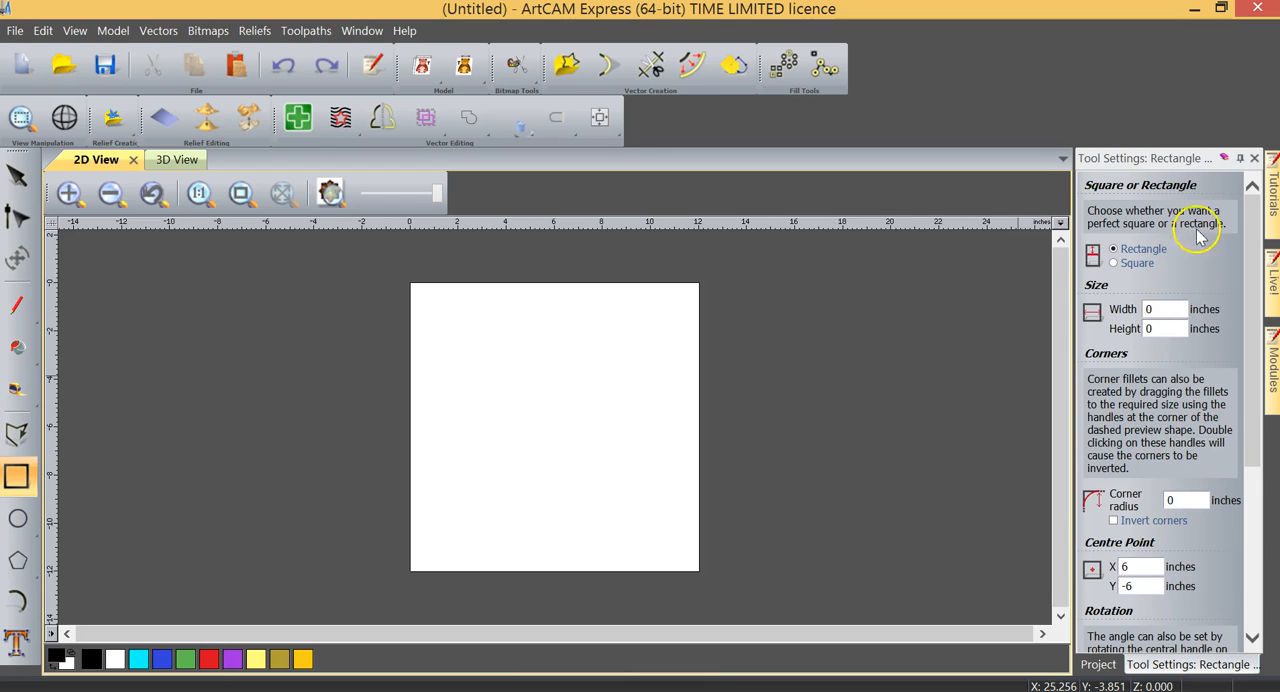
click(1225, 159)
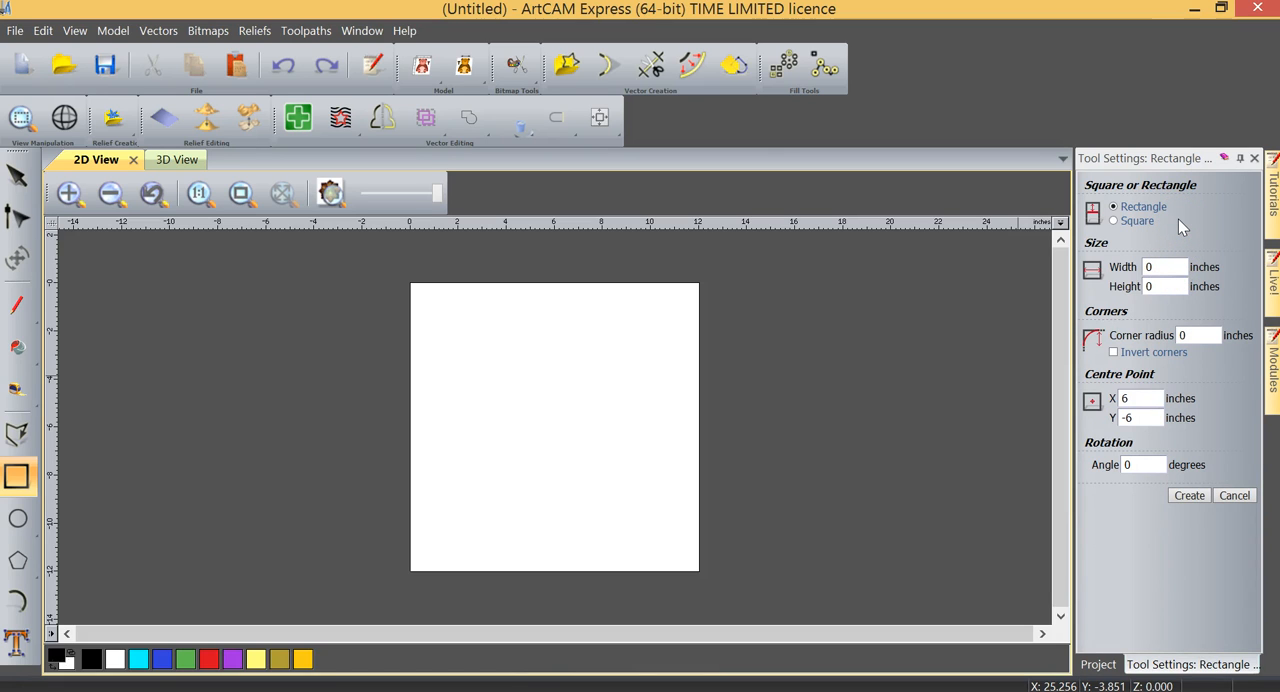
click(1115, 221)
double_click(1140, 266)
text(8)
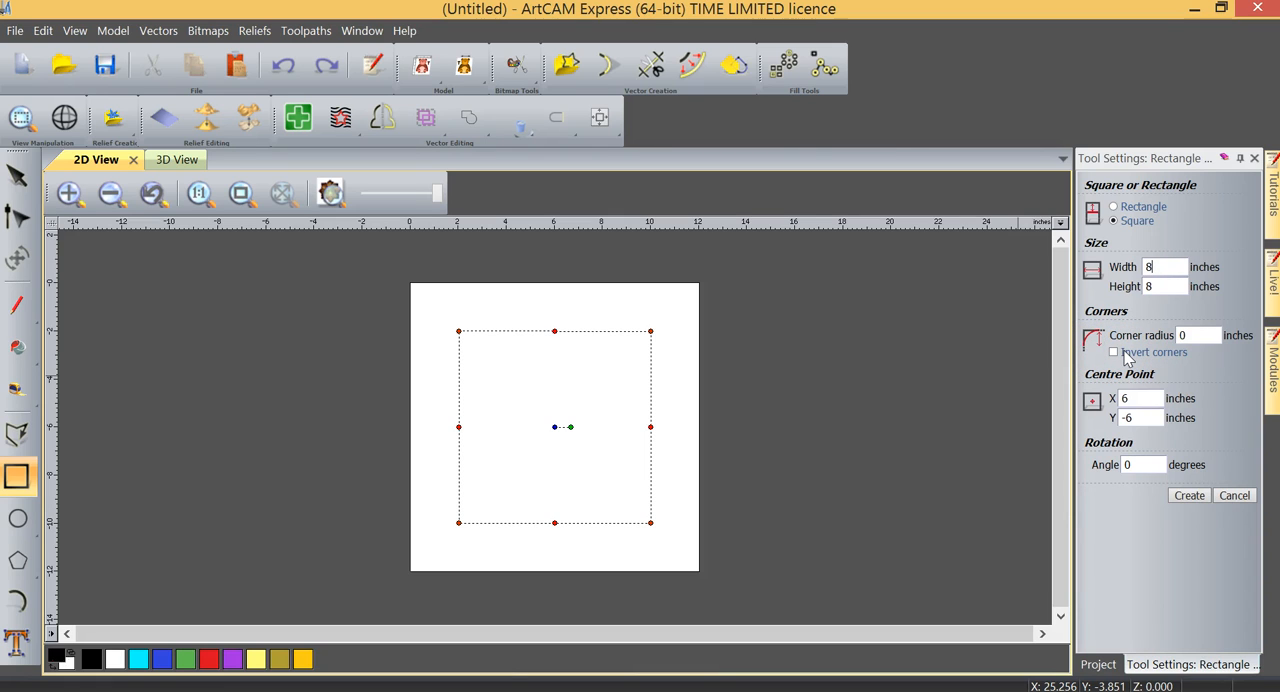
click(1146, 420)
click(1150, 464)
click(1189, 498)
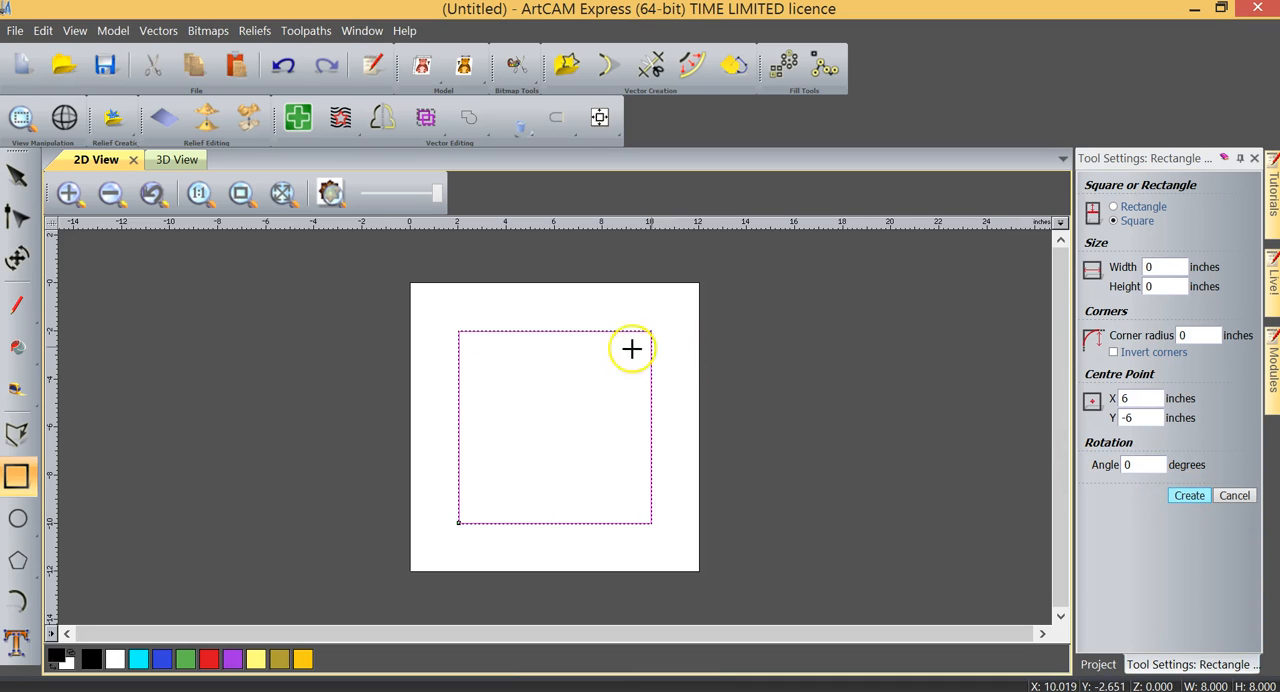
click(655, 466)
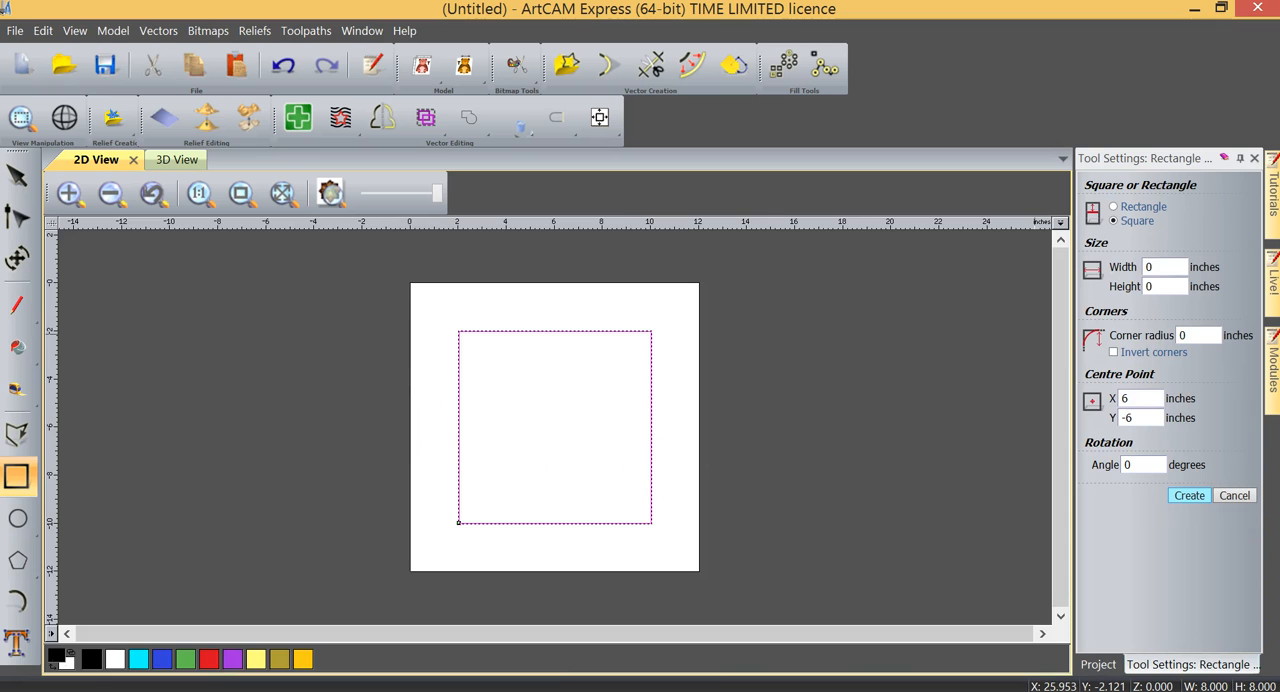
click(1255, 159)
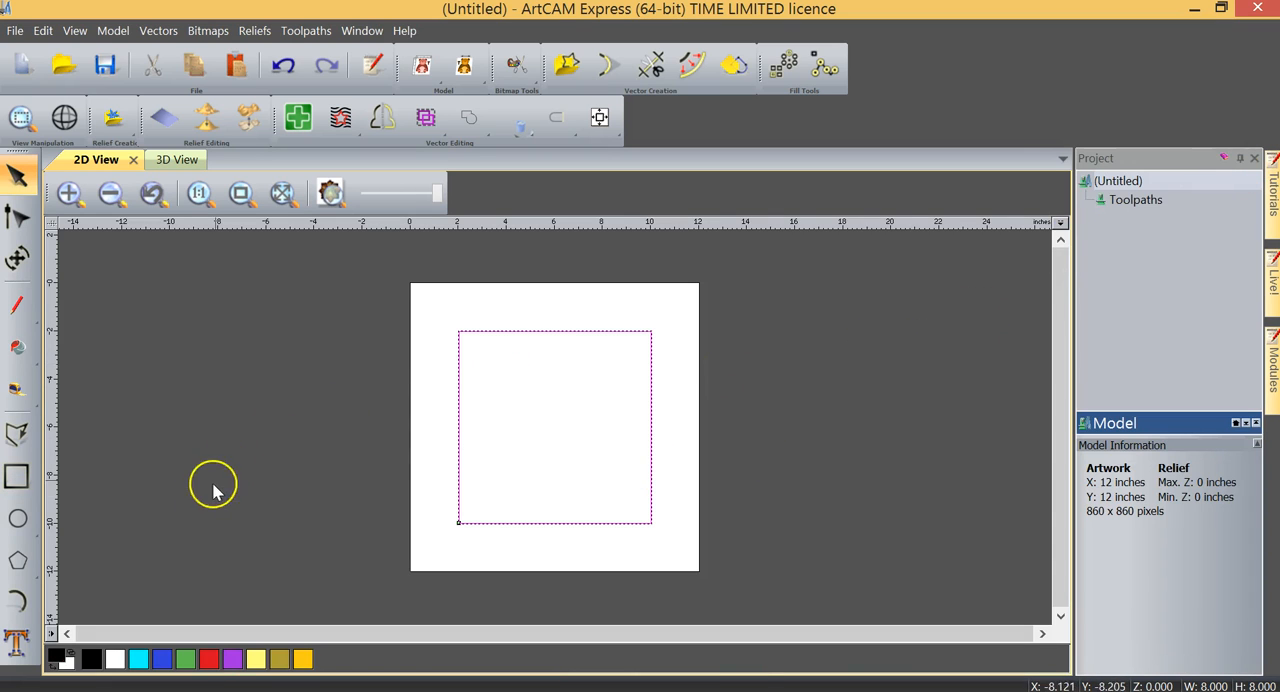
- Draw a circle centred on the square's upper-left corner at X 2, Y -2, with a radius of about 2.09 inches
click(17, 520)
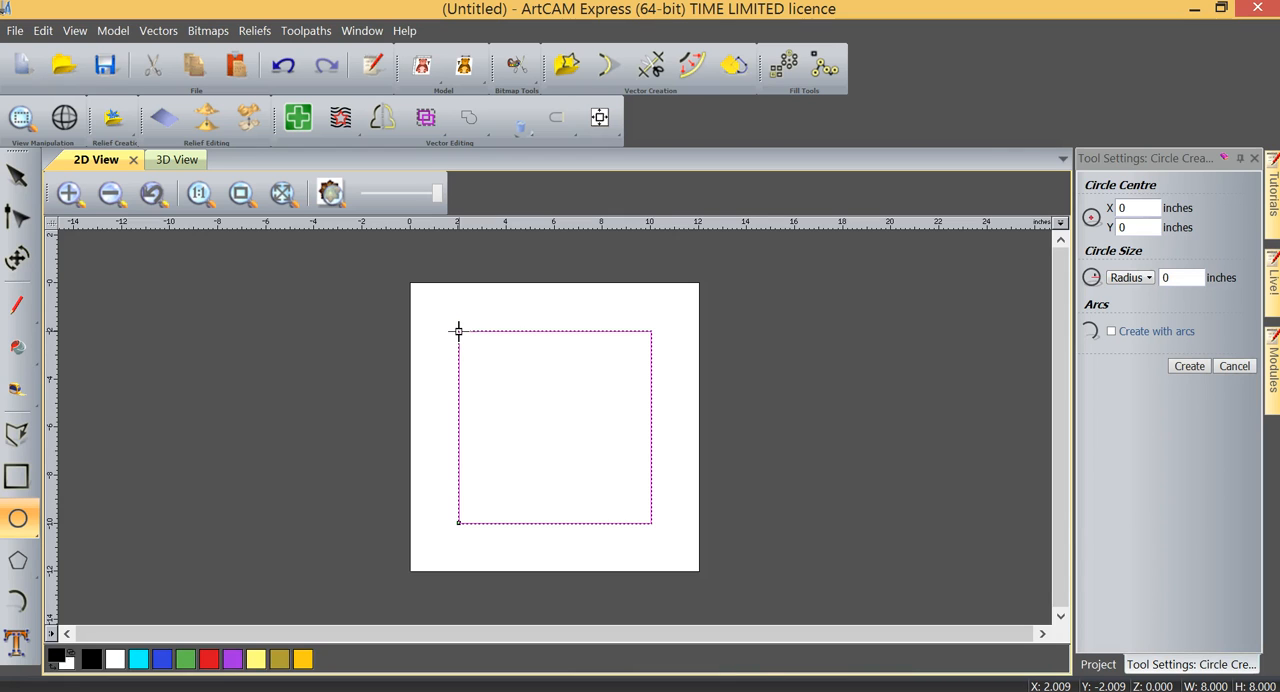
drag(458, 330, 497, 366)
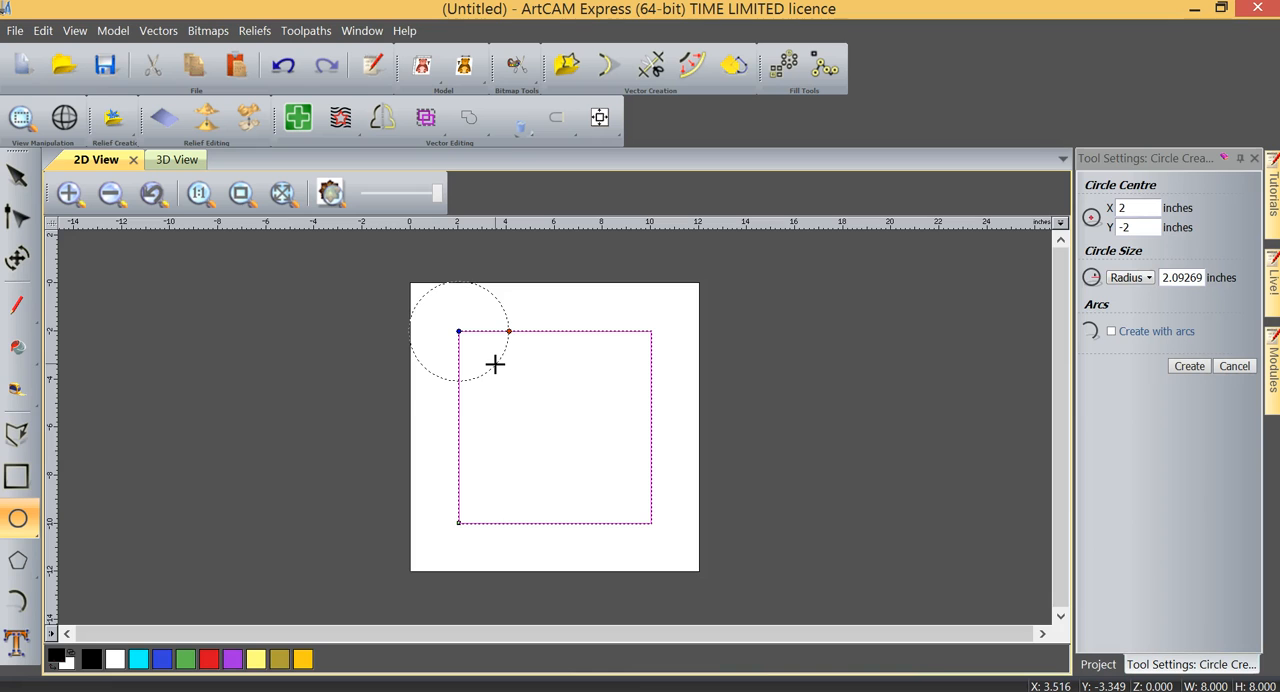
click(495, 364)
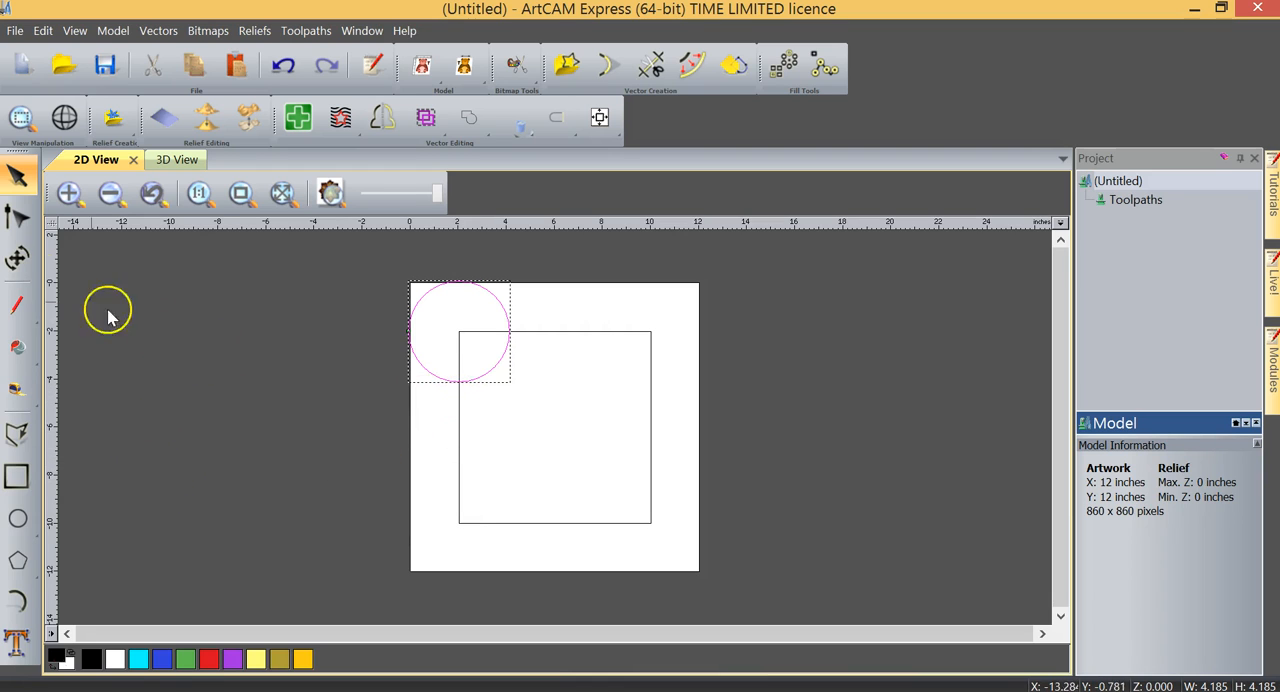
- Resize the circle to 2 inches wide and high with the Transform tool, keeping its aspect ratio and centre
click(17, 260)
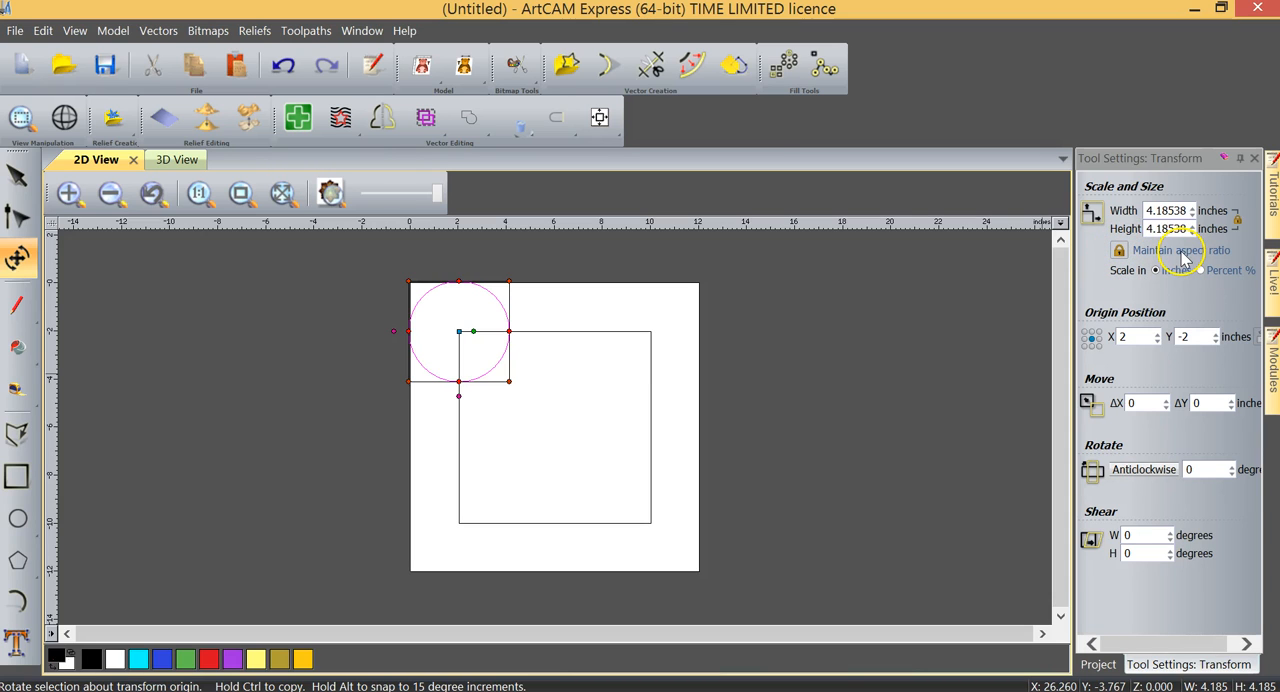
double_click(1147, 211)
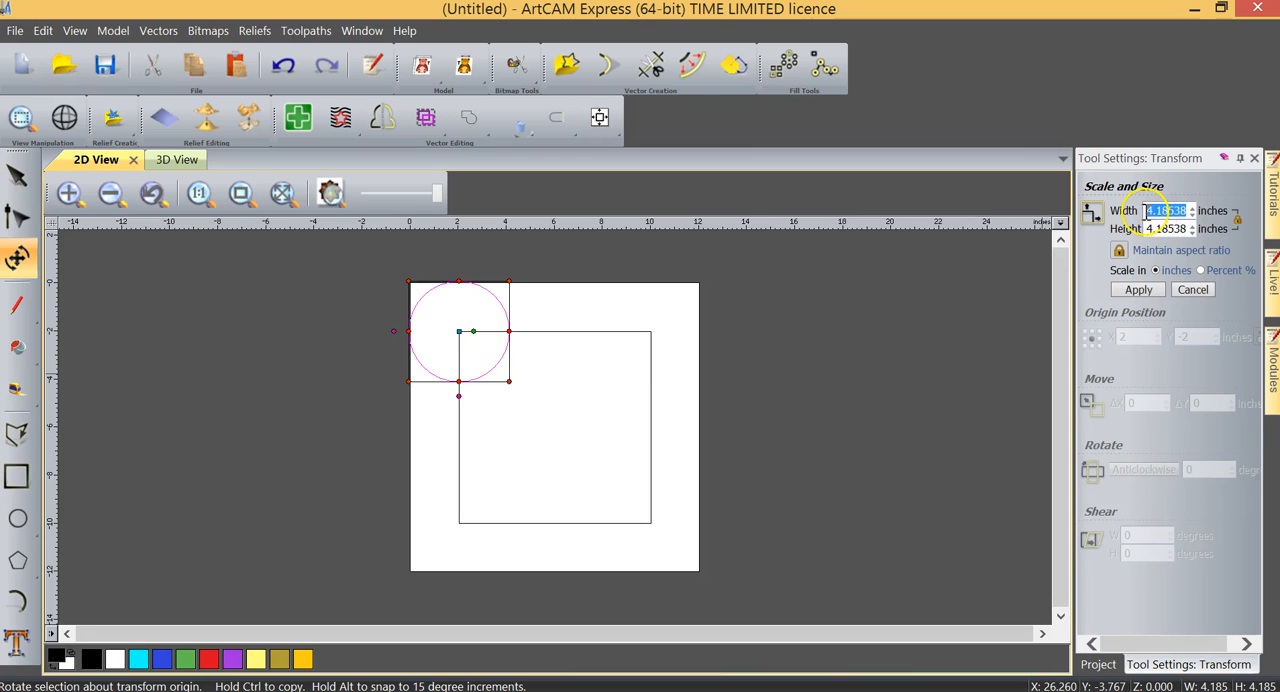
text(2)
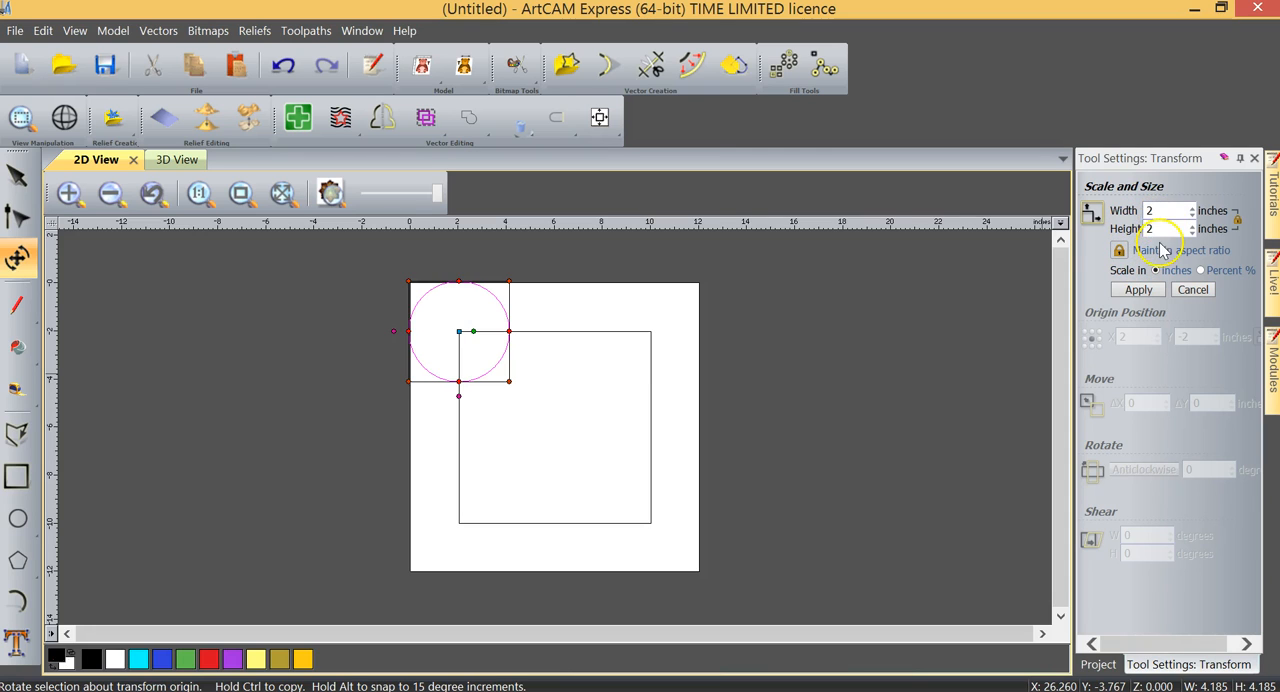
click(1136, 289)
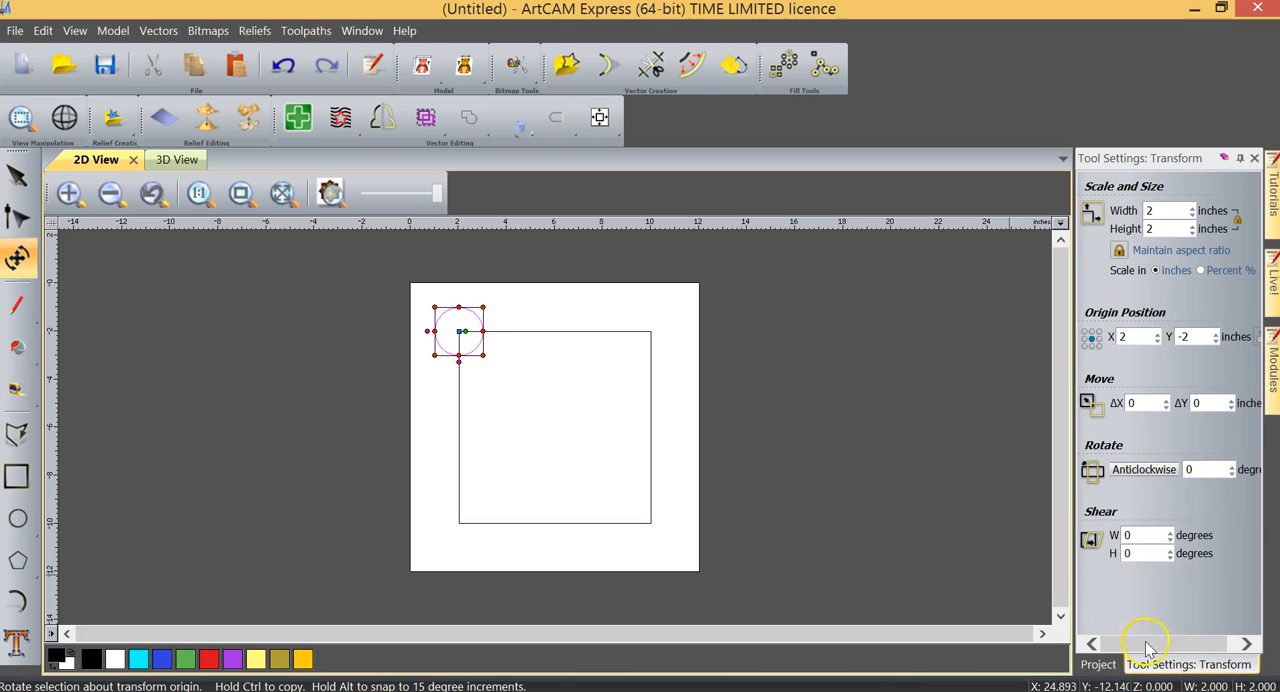
click(1255, 159)
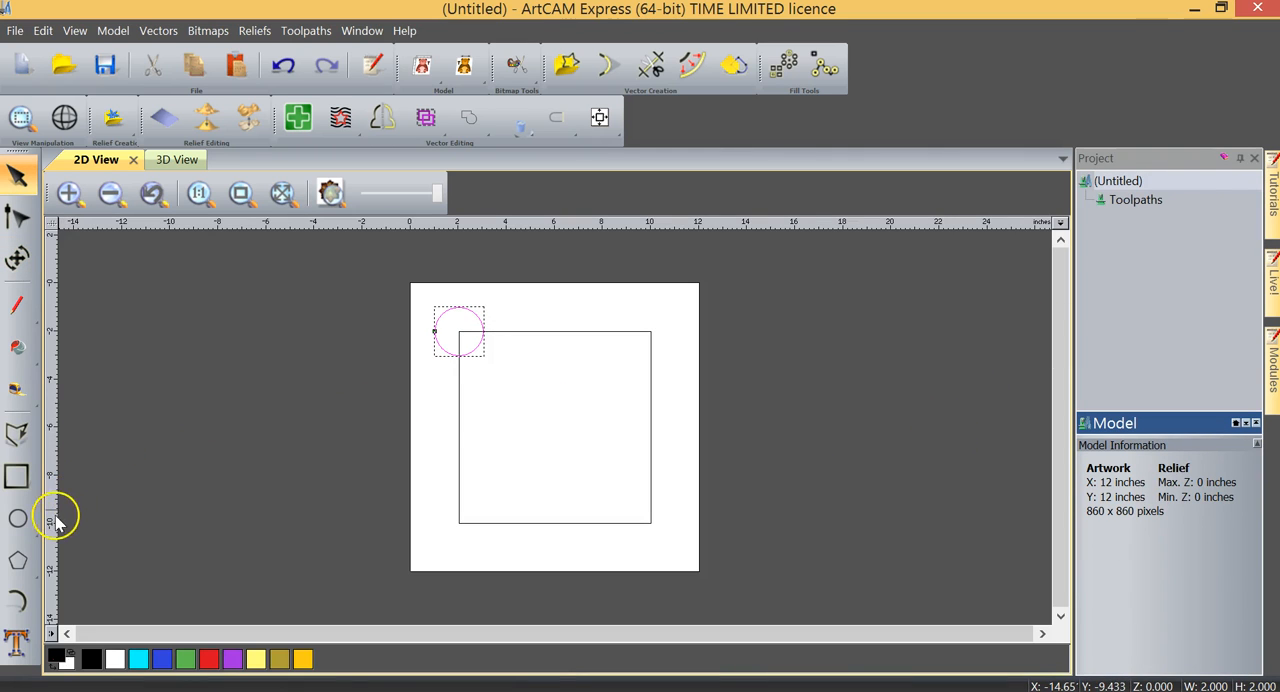
- Draw a freehand scribble polyline across the square and delete it
click(17, 435)
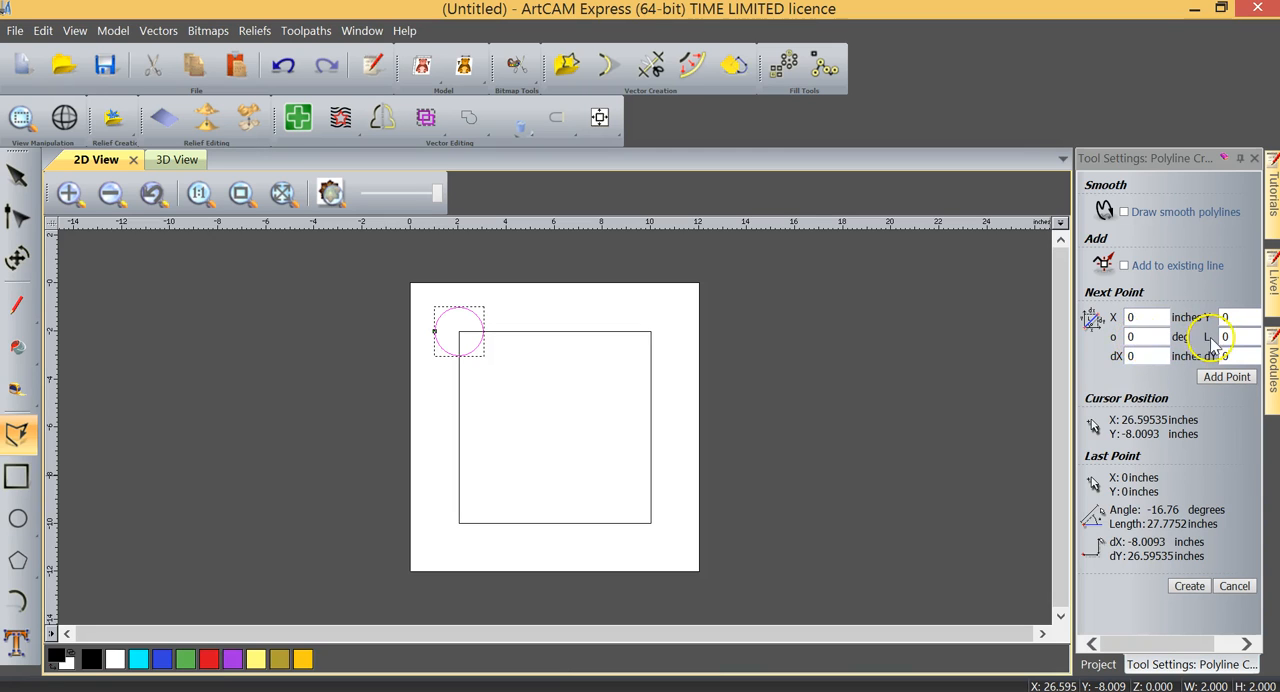
click(436, 420)
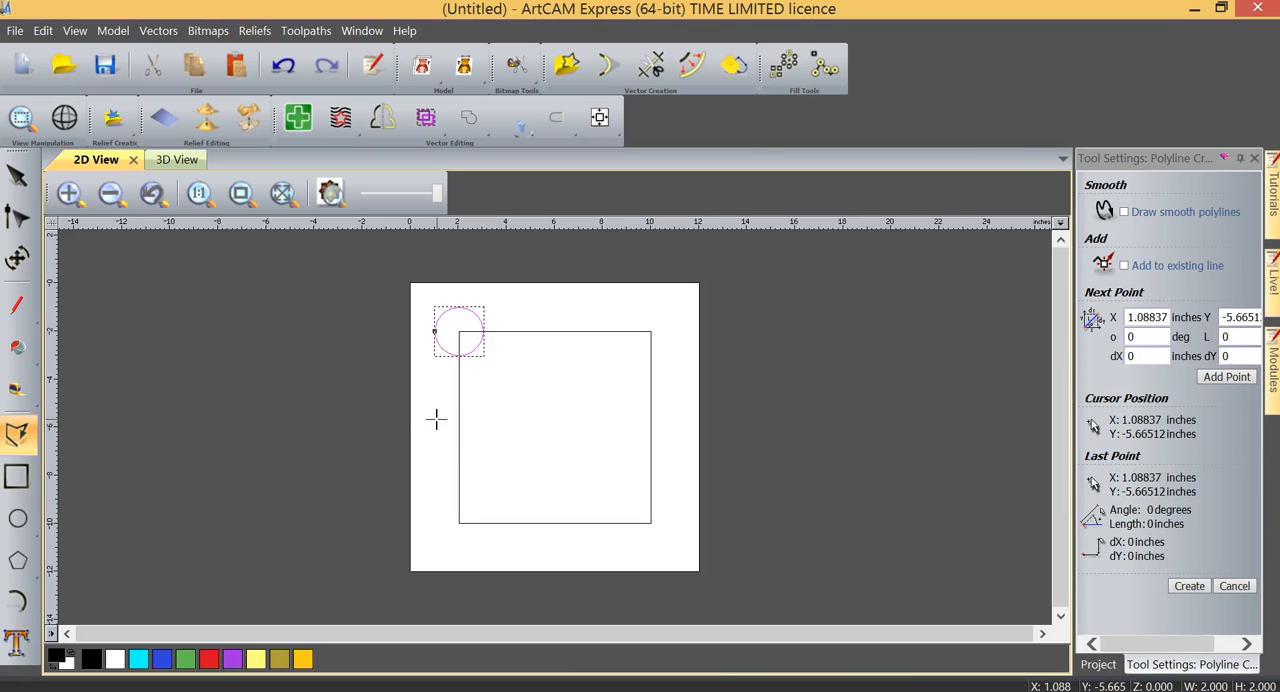
click(460, 420)
mouse_move(460, 420)
mouse_down()
mouse_move(523, 414)
mouse_move(591, 443)
mouse_move(643, 431)
mouse_move(543, 457)
mouse_move(586, 459)
mouse_move(585, 491)
mouse_move(504, 427)
mouse_move(565, 420)
mouse_move(543, 449)
mouse_move(586, 494)
mouse_move(491, 480)
mouse_move(559, 489)
mouse_move(591, 477)
mouse_move(617, 505)
mouse_up()
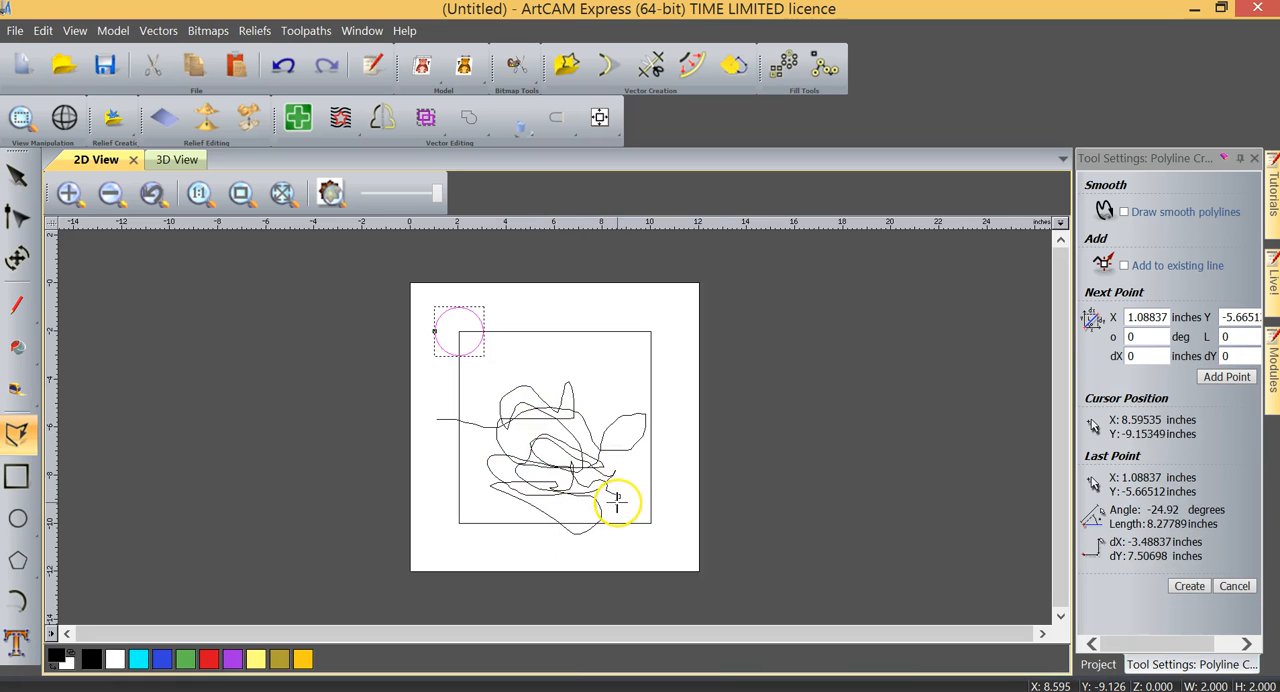
scroll(610, 485, down, 5)
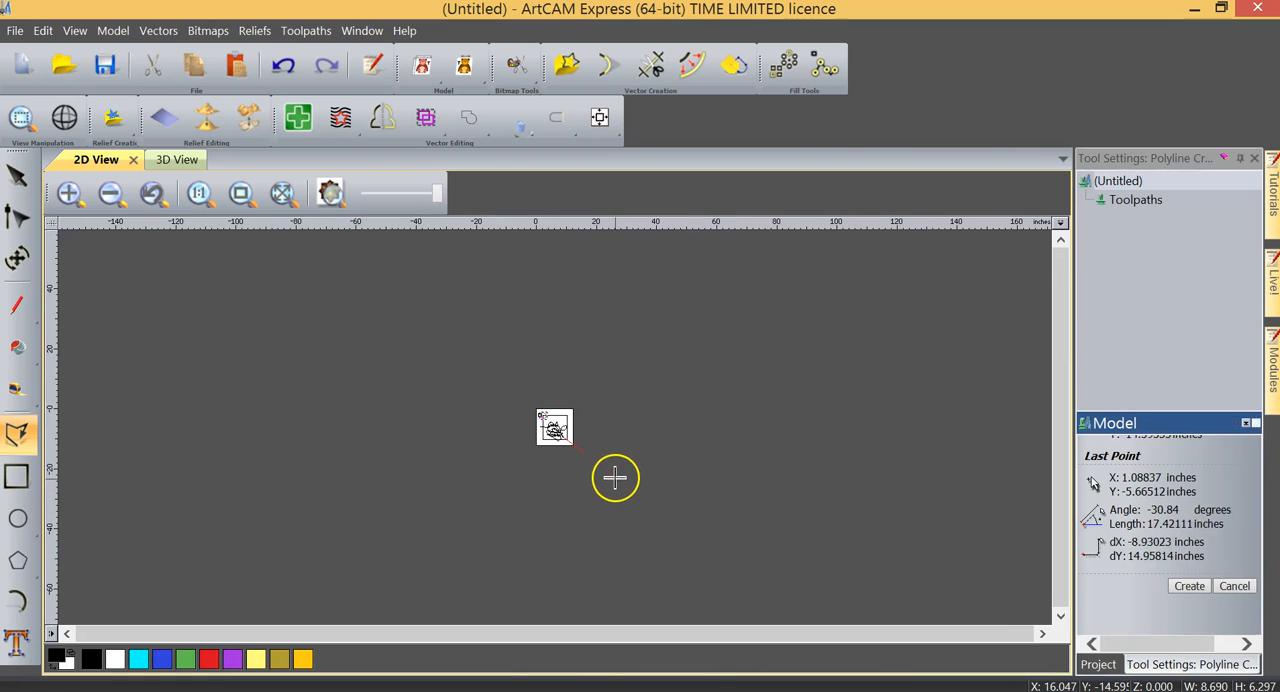
click(241, 196)
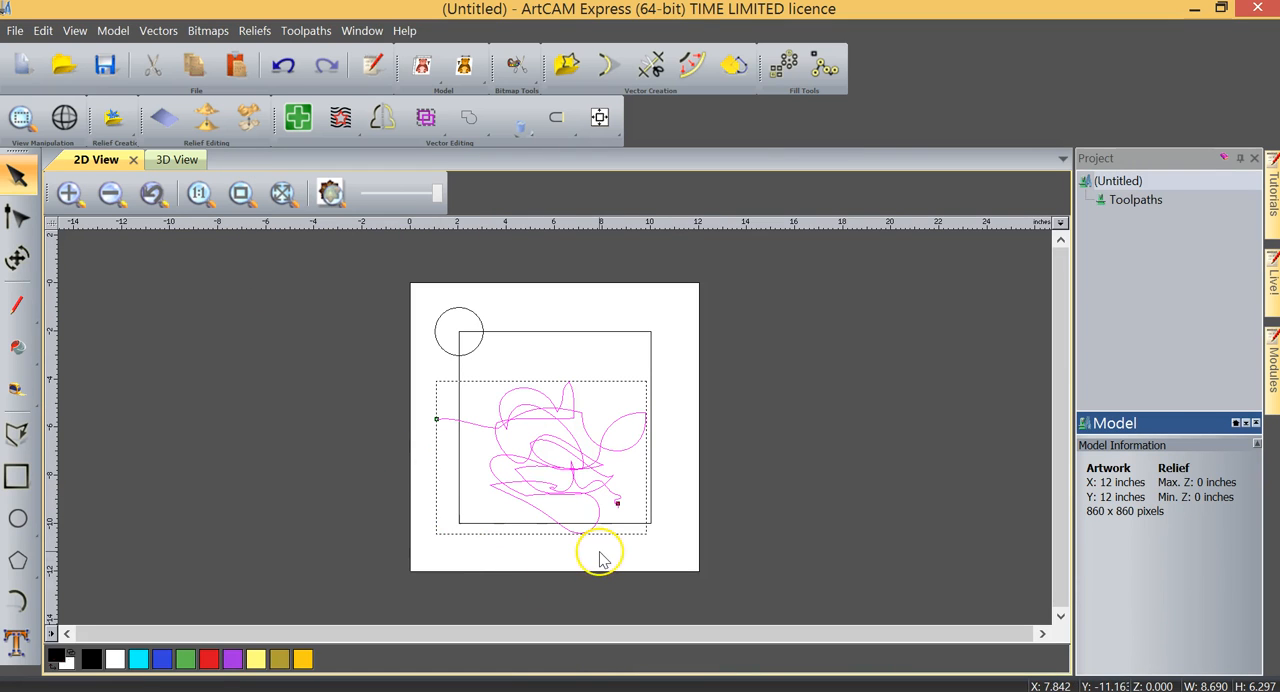
key(Delete)
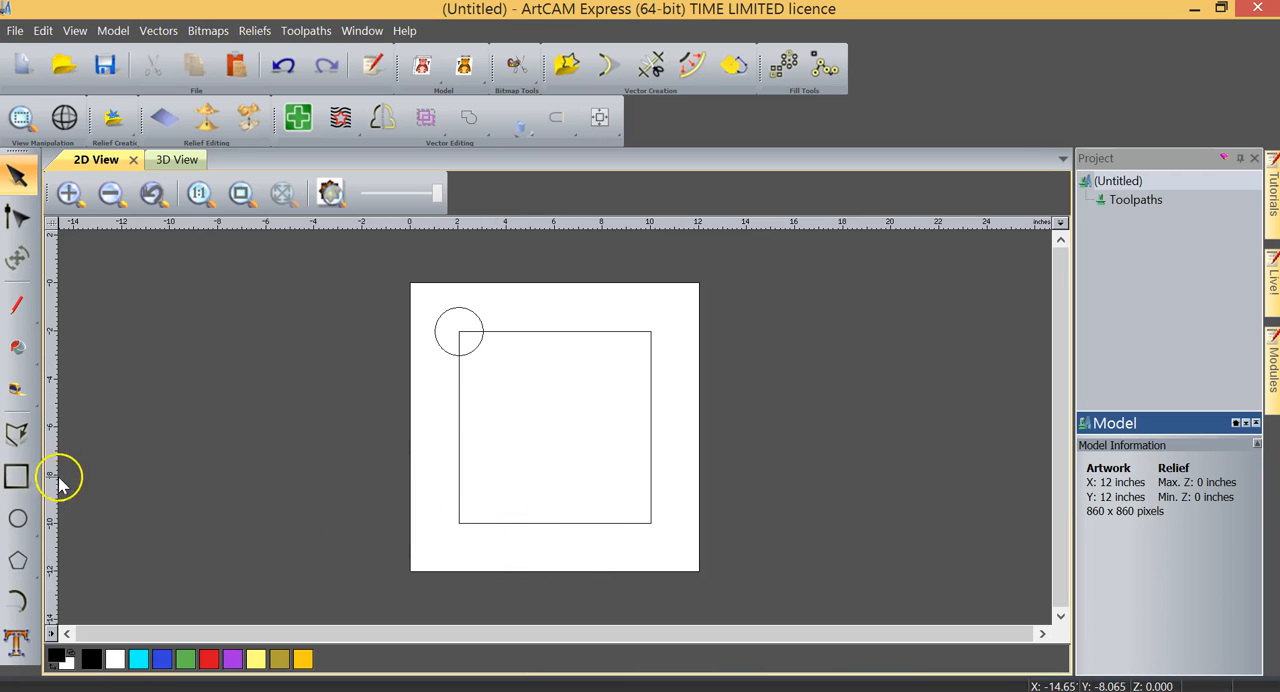
- Draw a horizontal polyline about 9.43 inches long across the middle of the square and centre it in the model
click(16, 436)
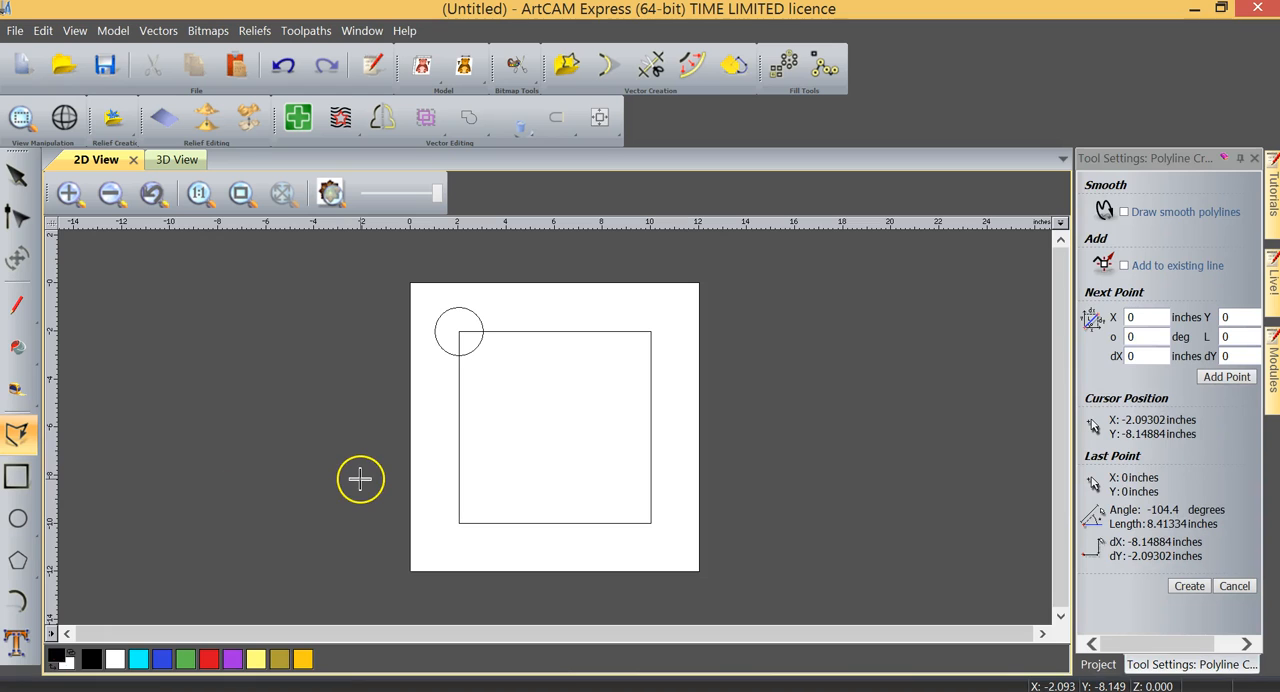
click(440, 420)
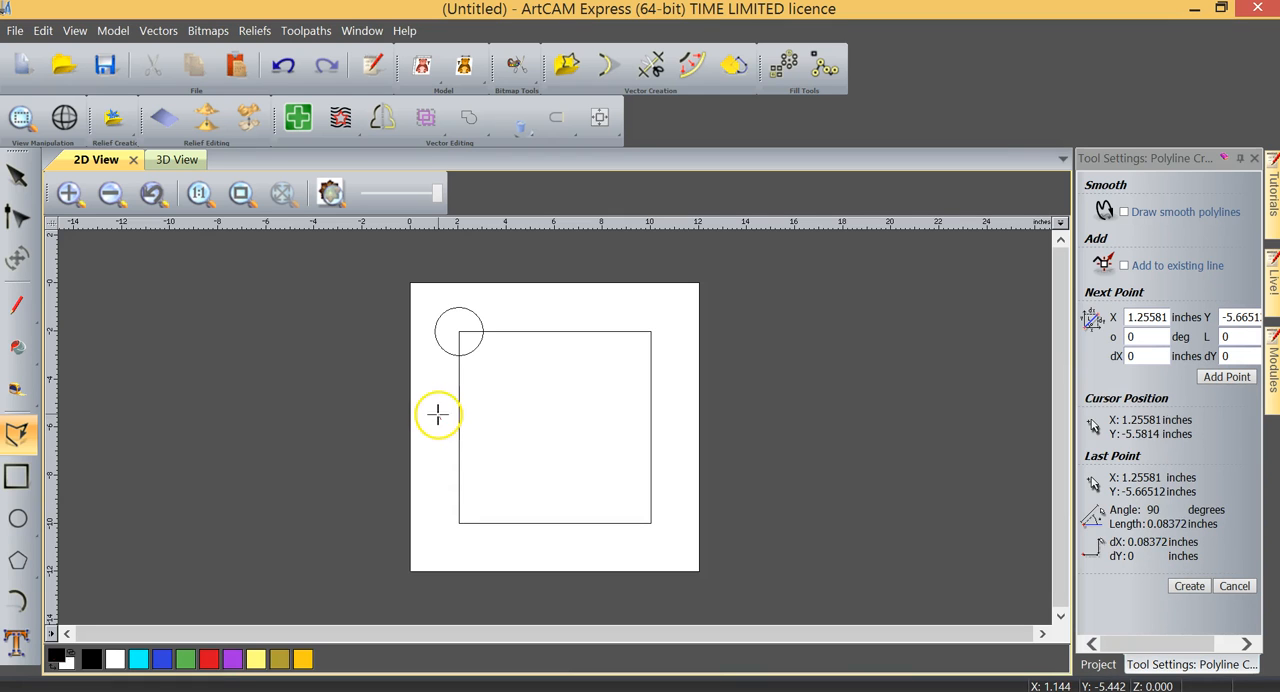
click(666, 380)
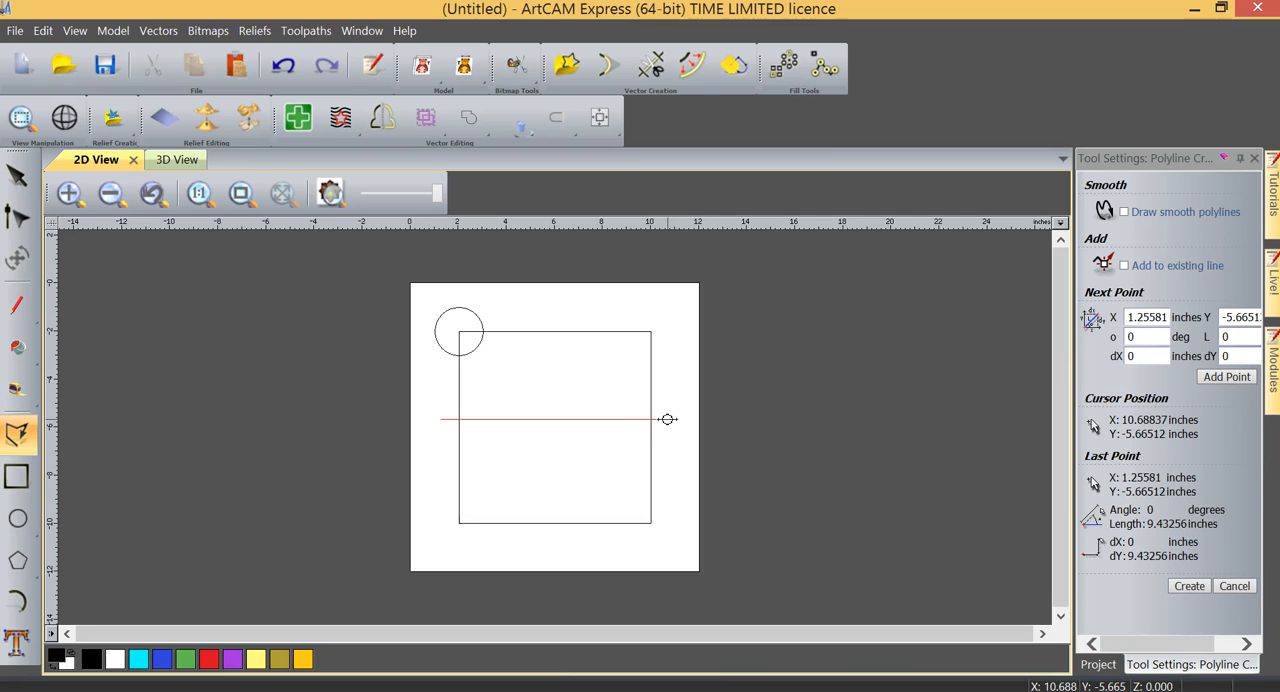
click(668, 419)
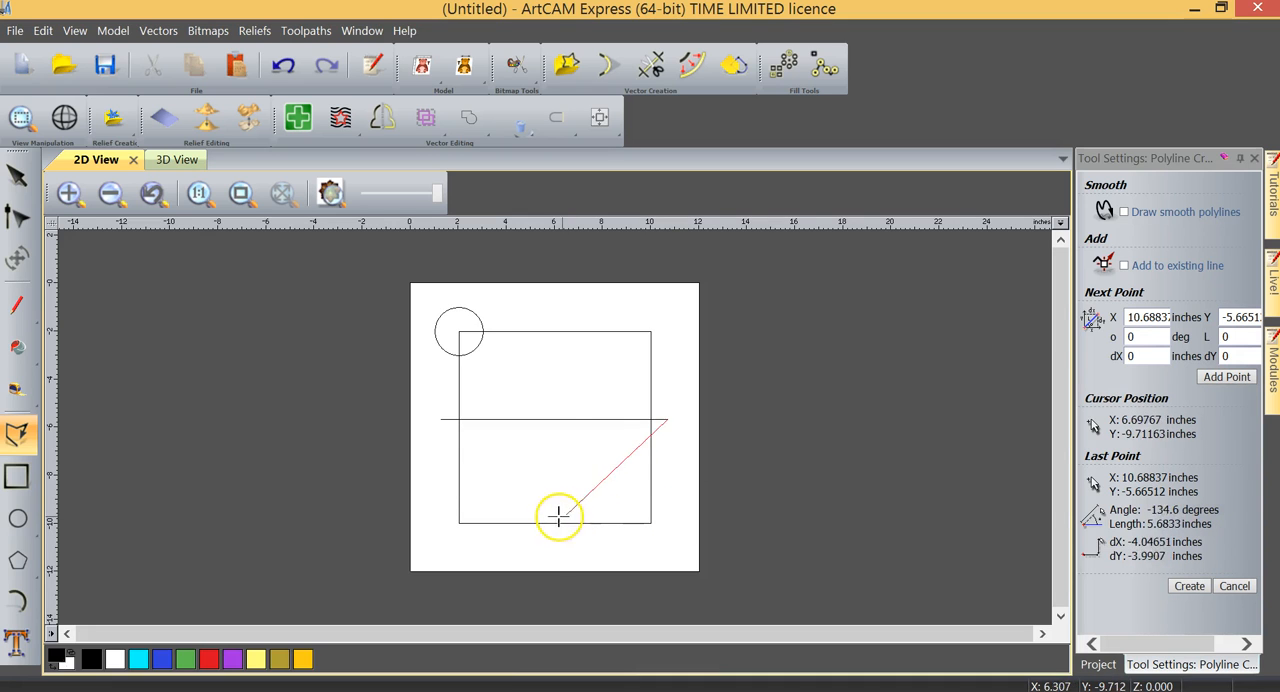
right_click(658, 437)
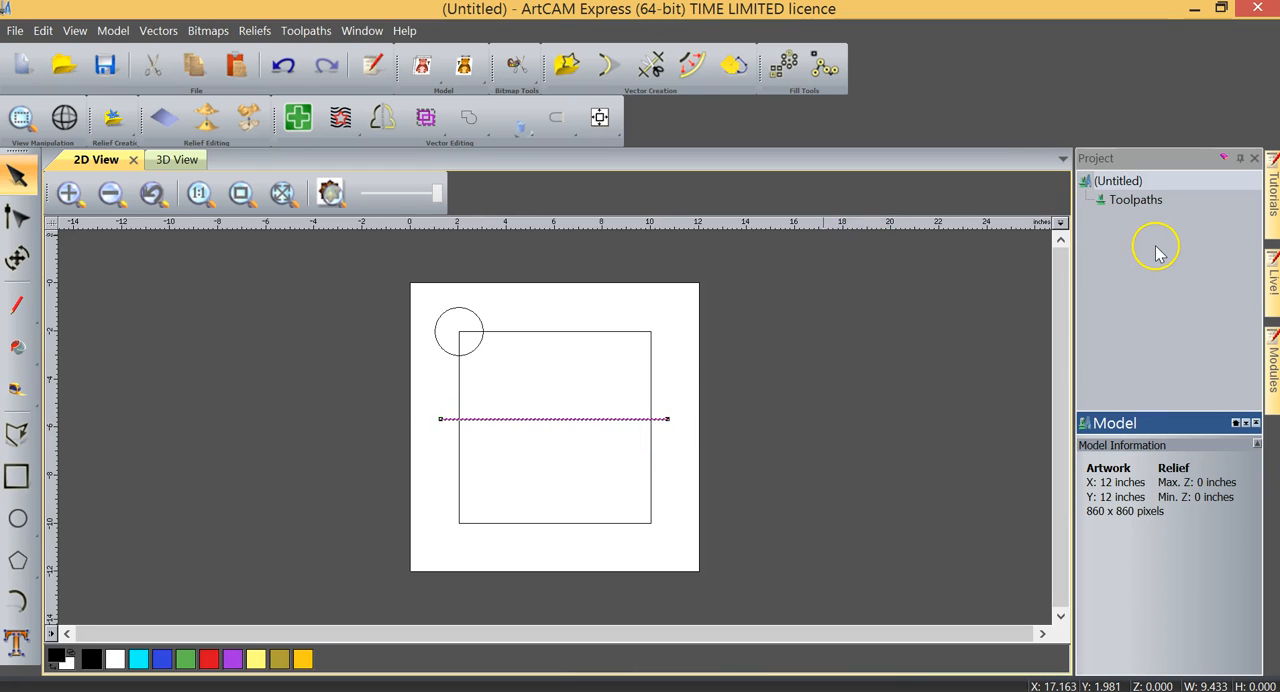
click(600, 118)
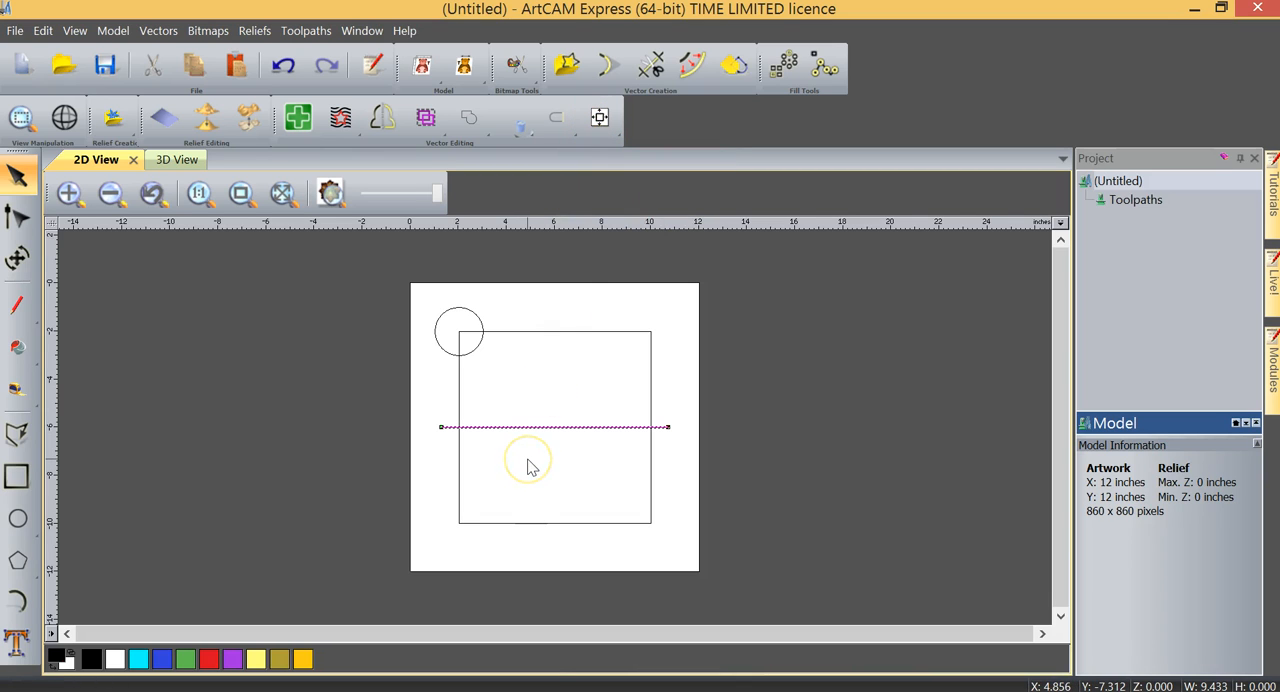
- Draw a vertical polyline about 9.63 inches long through the middle of the square, extending past its upper and lower edges
click(16, 433)
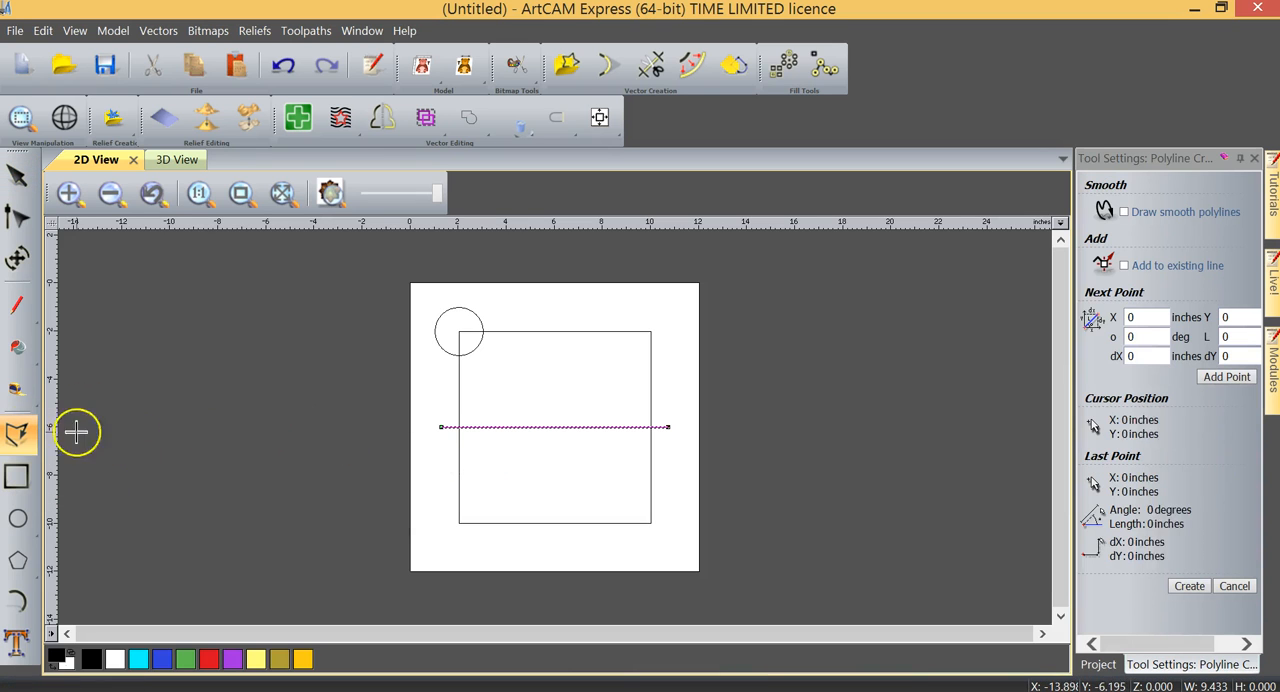
click(557, 313)
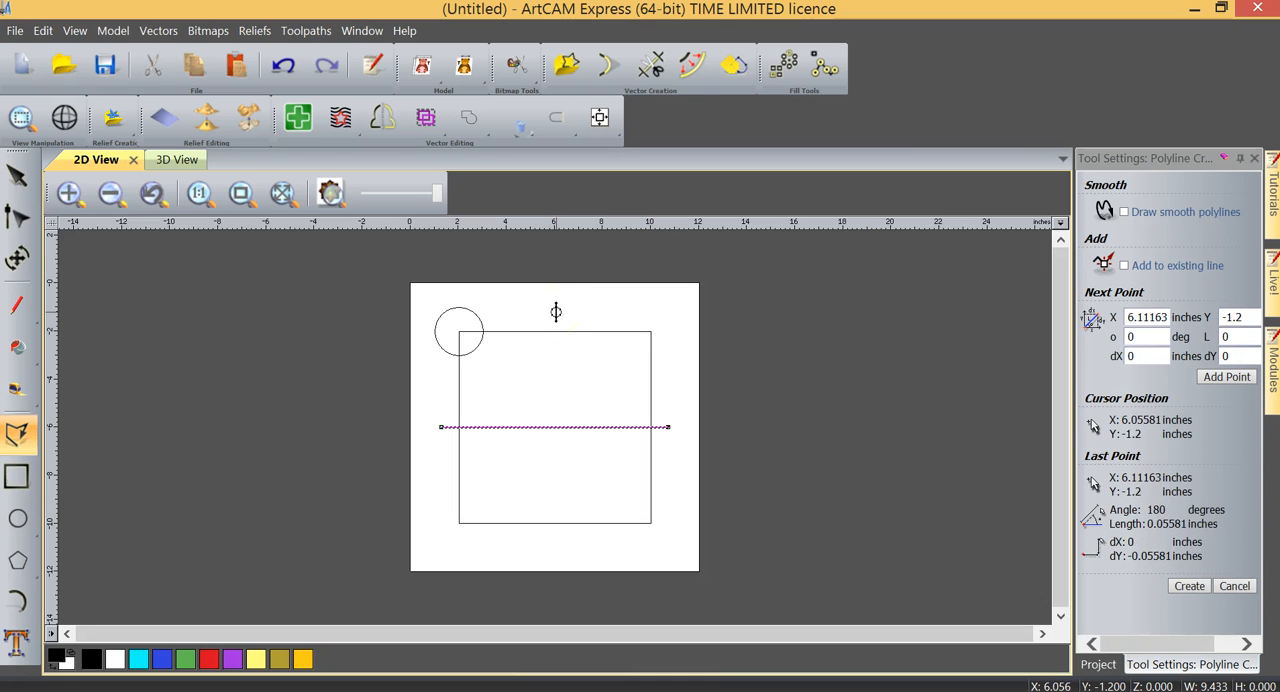
click(557, 543)
click(538, 545)
right_click(526, 543)
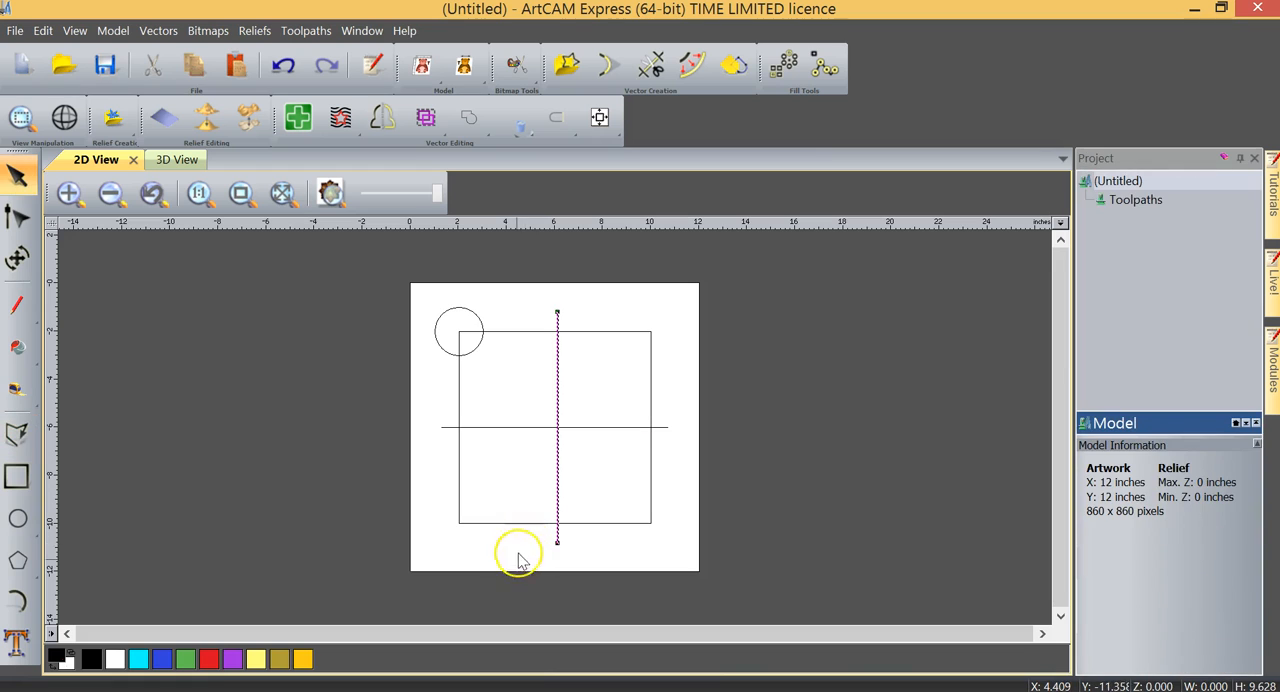